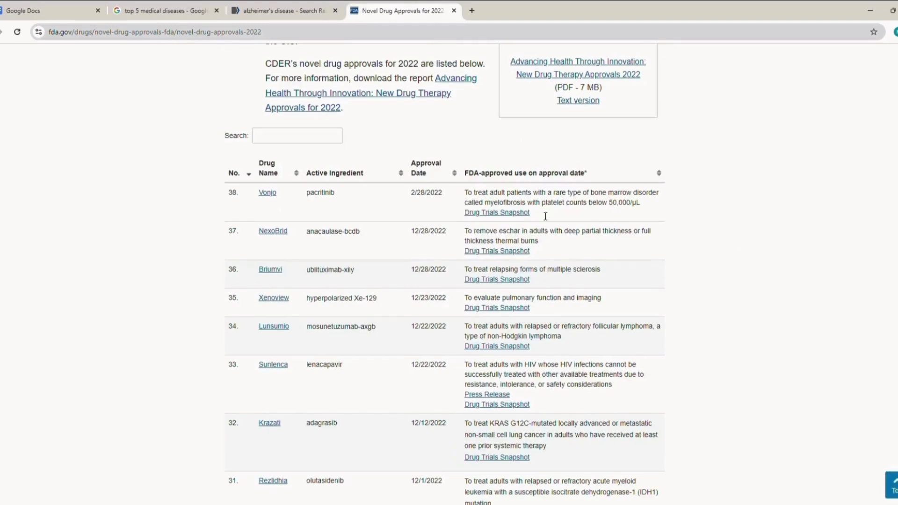
Open the drug label for Briumvi from the FDA 2022 approvals list and search PubMed for BRIUMVI
scroll(527, 188, down, 1)
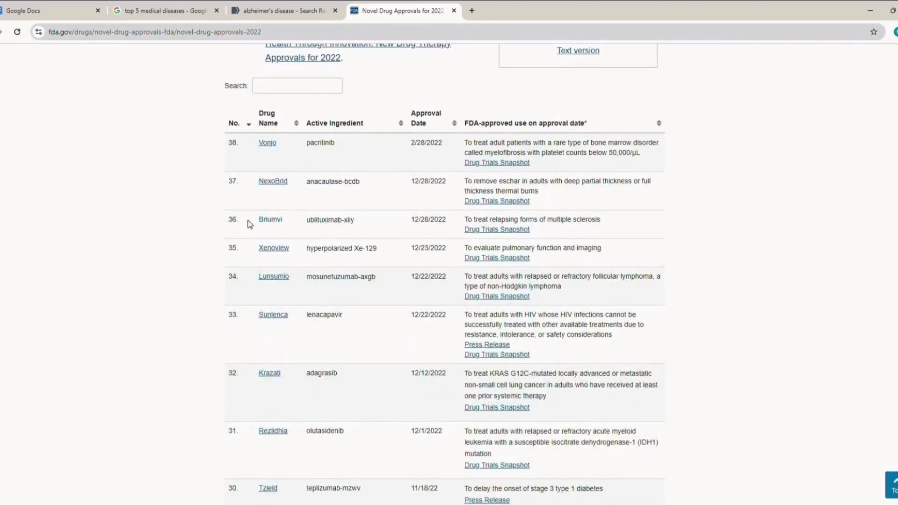
click(270, 221)
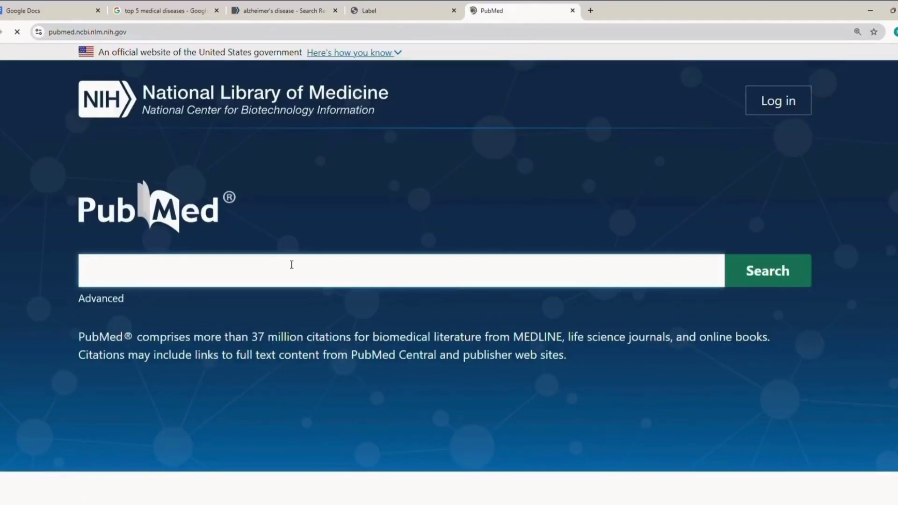
text(BRIUMVI)
key(Return)
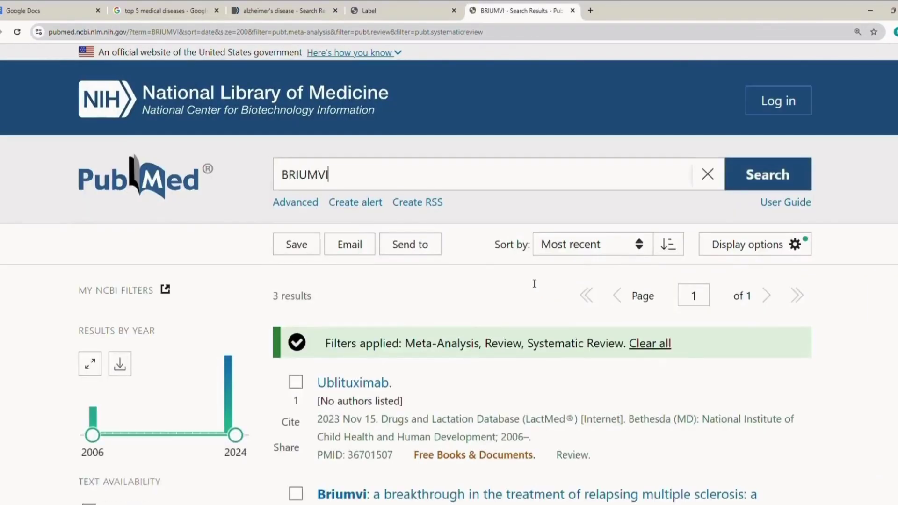
Clear all article-type filters from the BRIUMVI search and skim the unfiltered articles
scroll(535, 283, down, 2)
scroll(530, 283, down, 6)
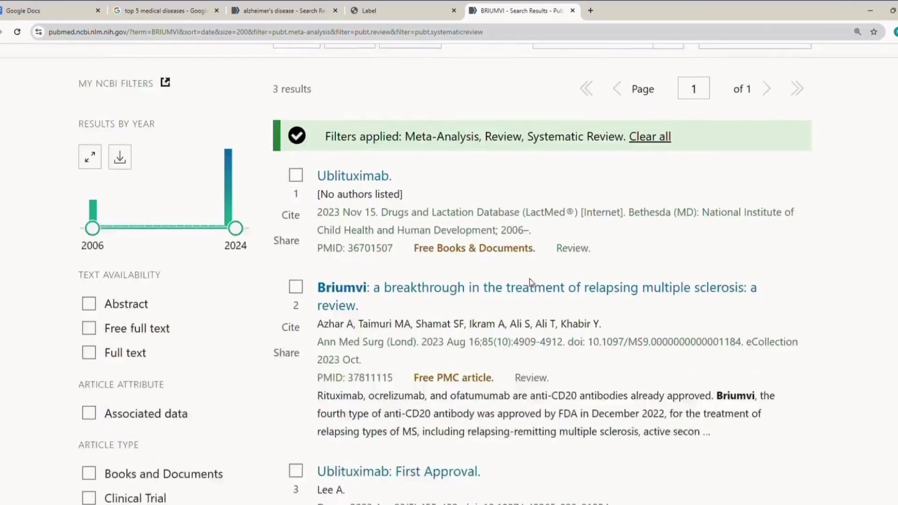
scroll(608, 234, up, 5)
click(655, 195)
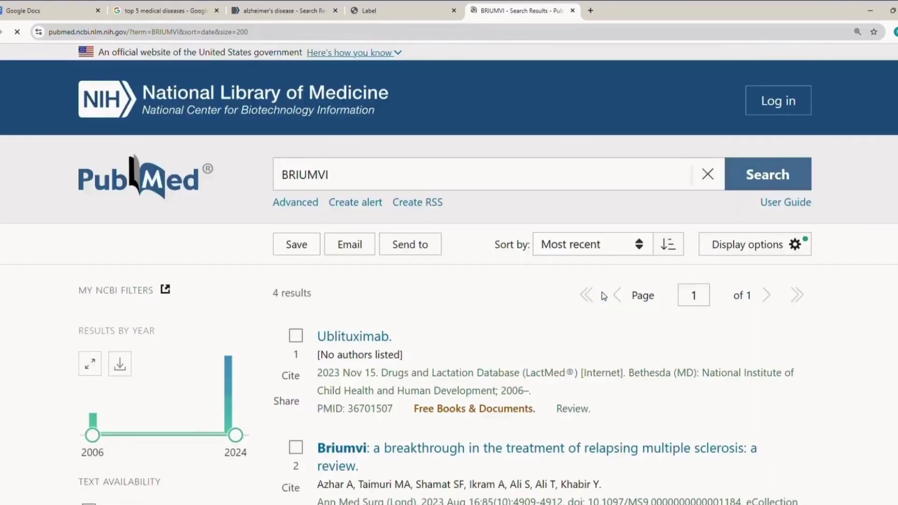
scroll(601, 295, down, 2)
mouse_move(232, 293)
scroll(232, 293, down, 5)
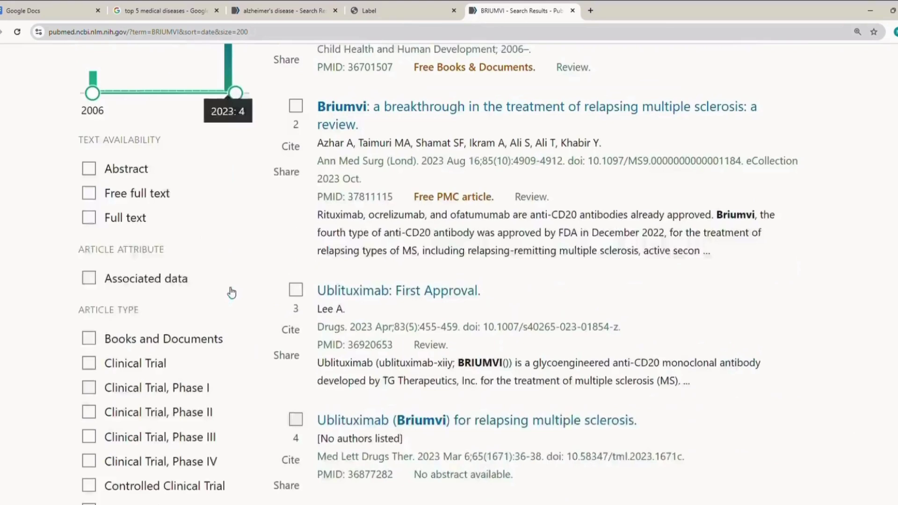
scroll(230, 292, down, 3)
scroll(231, 291, up, 8)
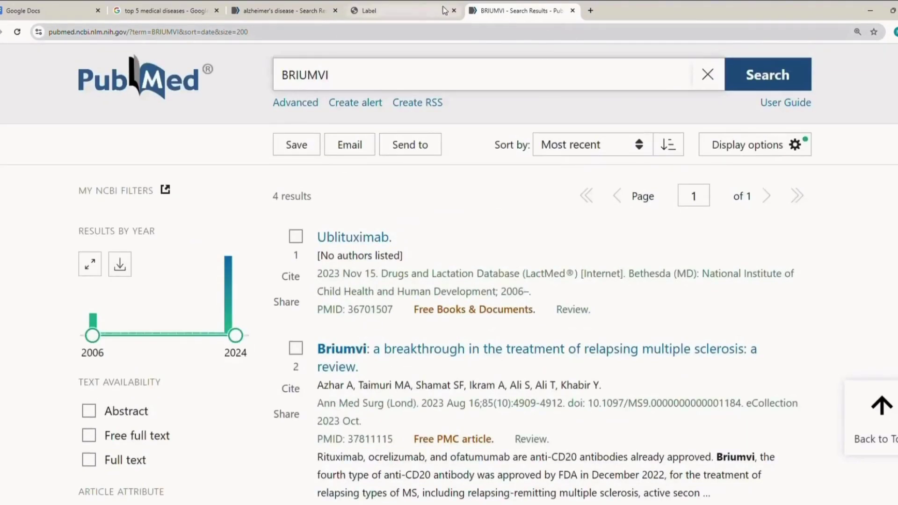
Return to the FDA 2022 novel drug approvals list and copy Lunsumio's active ingredient, mosunetuzumab-axgb
click(403, 10)
key(alt+Left)
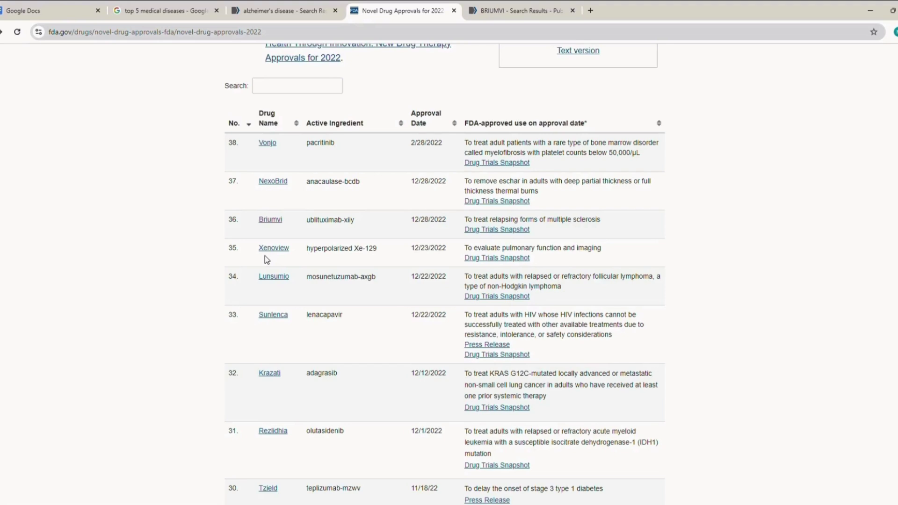
scroll(265, 254, down, 2)
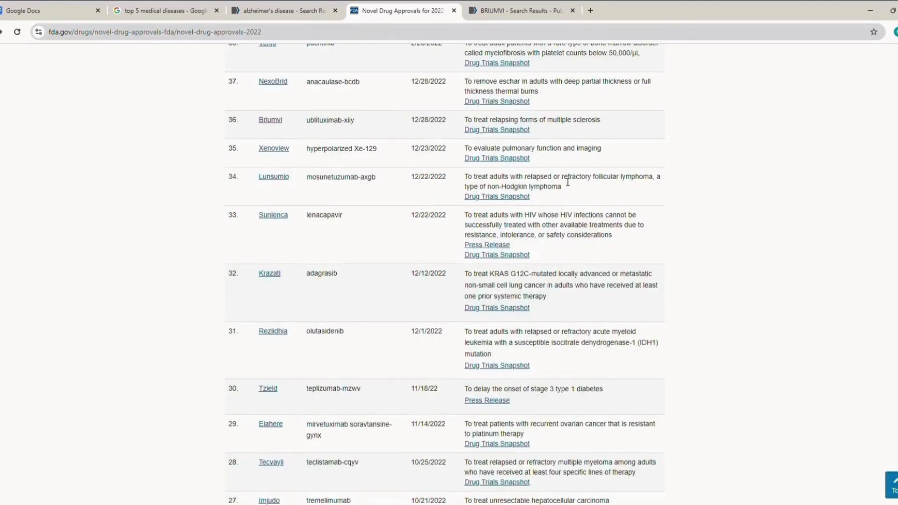
drag(257, 177, 378, 179)
key(ctrl+c)
click(300, 183)
Search PubMed for mosunetuzumab-axgb and skim the articles found
click(521, 11)
double_click(364, 82)
key(BackSpace)
key(ctrl+v)
key(Return)
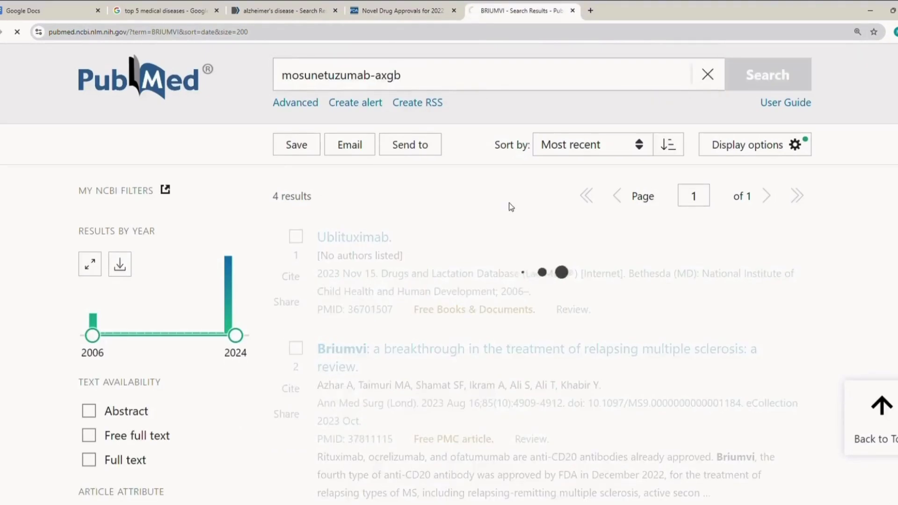
scroll(509, 203, down, 9)
scroll(509, 203, up, 10)
Look further down the FDA 2022 approvals list and copy Tzield's active ingredient, teplizumab-mzwv
click(426, 5)
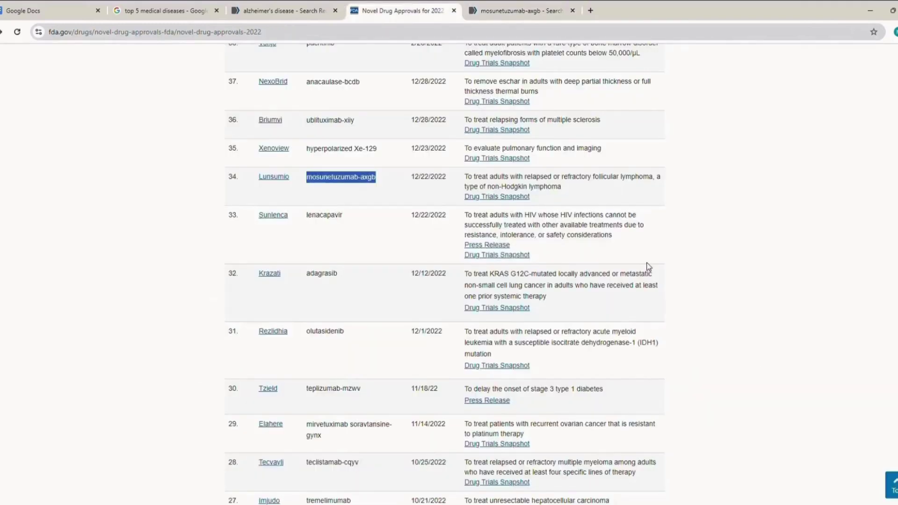
click(685, 272)
scroll(625, 272, down, 1)
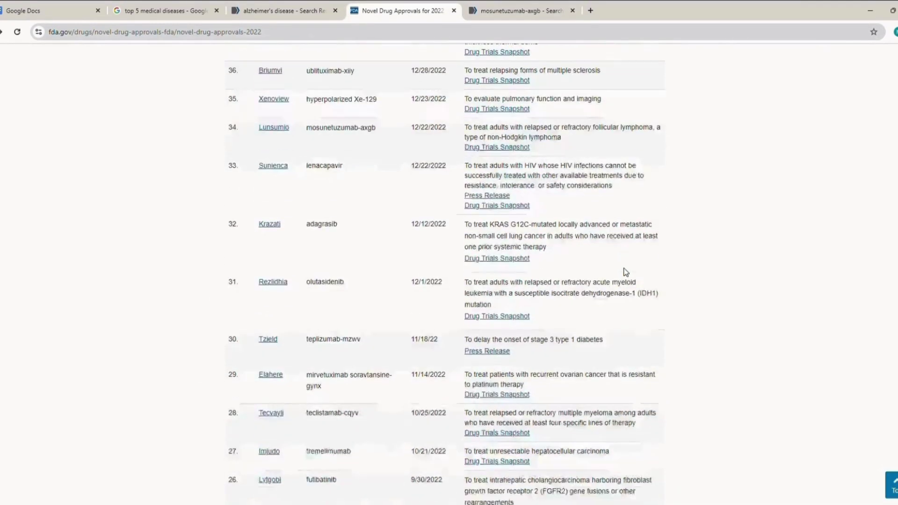
scroll(625, 271, down, 2)
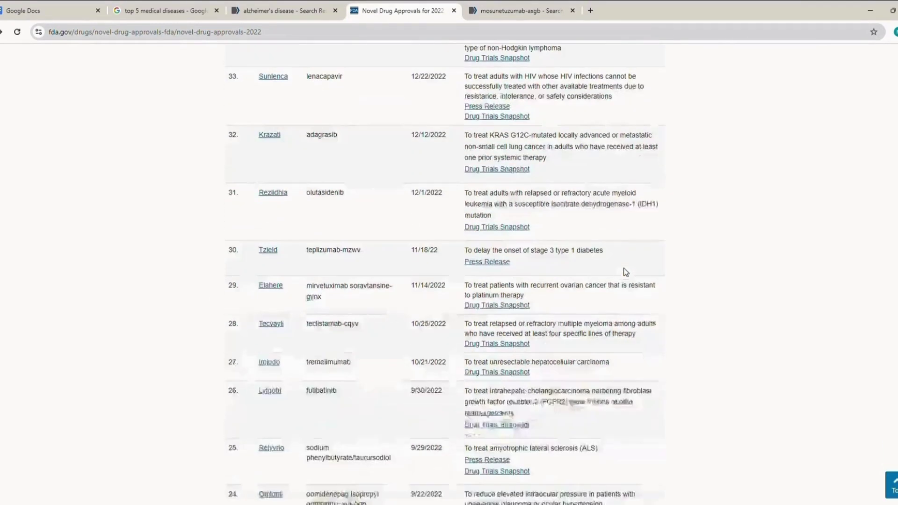
scroll(625, 272, down, 1)
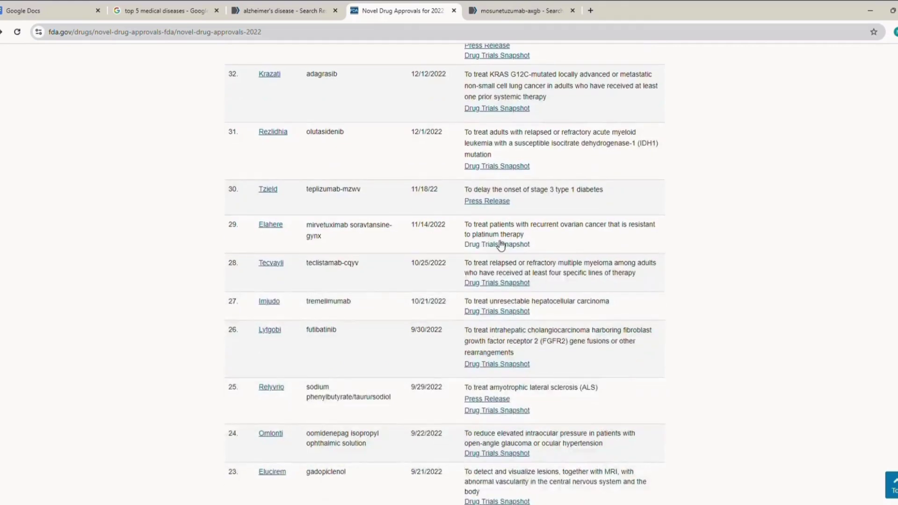
drag(306, 190, 365, 192)
key(ctrl+c)
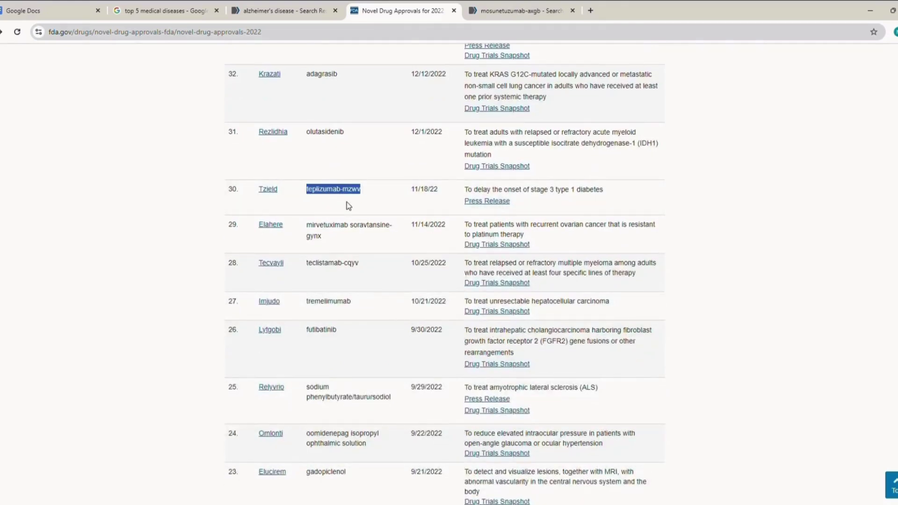
Search PubMed for teplizumab-mzwv and skim the articles found
key(ctrl+Tab)
triple_click(434, 174)
key(BackSpace)
key(ctrl+v)
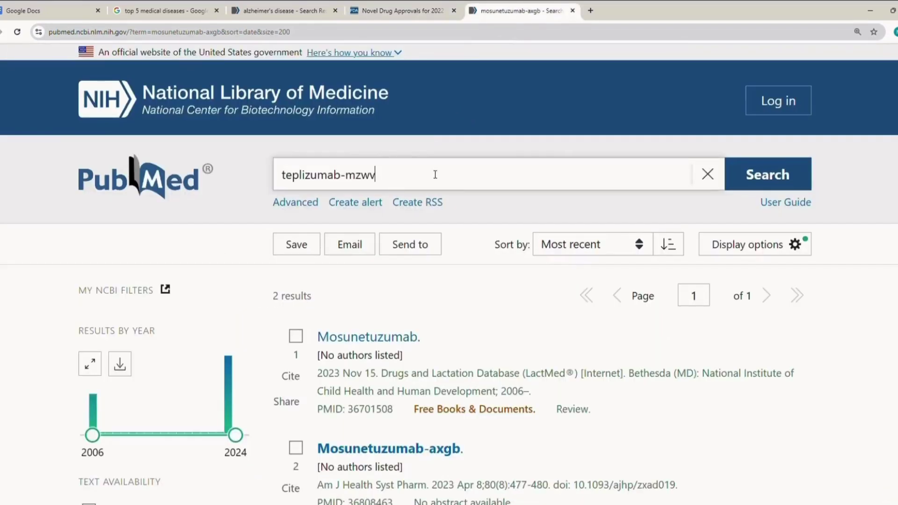
key(Return)
scroll(330, 255, down, 8)
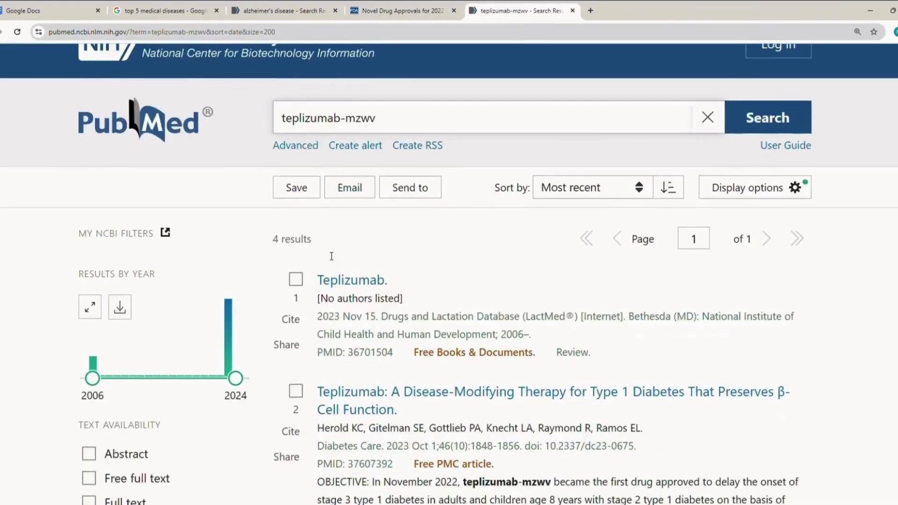
scroll(331, 255, up, 8)
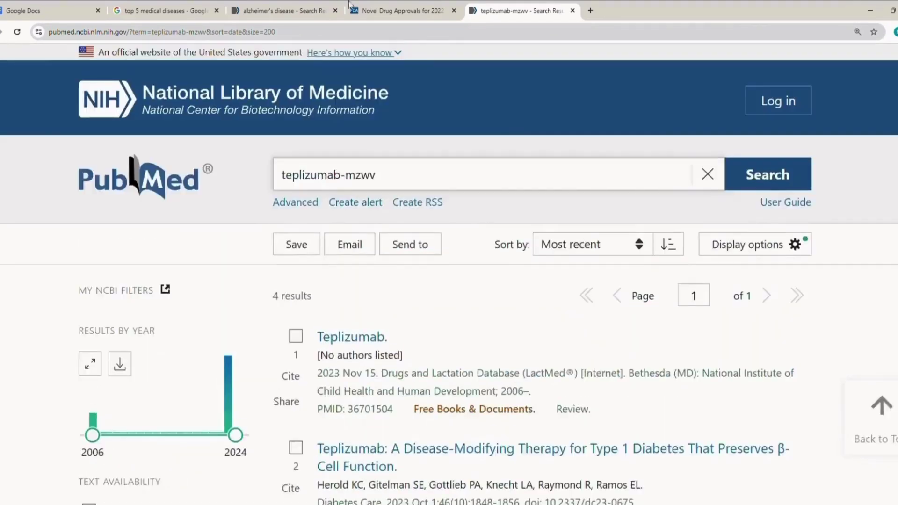
Copy Imjudo's active ingredient, tremelimumab, from the FDA approvals list and search PubMed for it
click(400, 11)
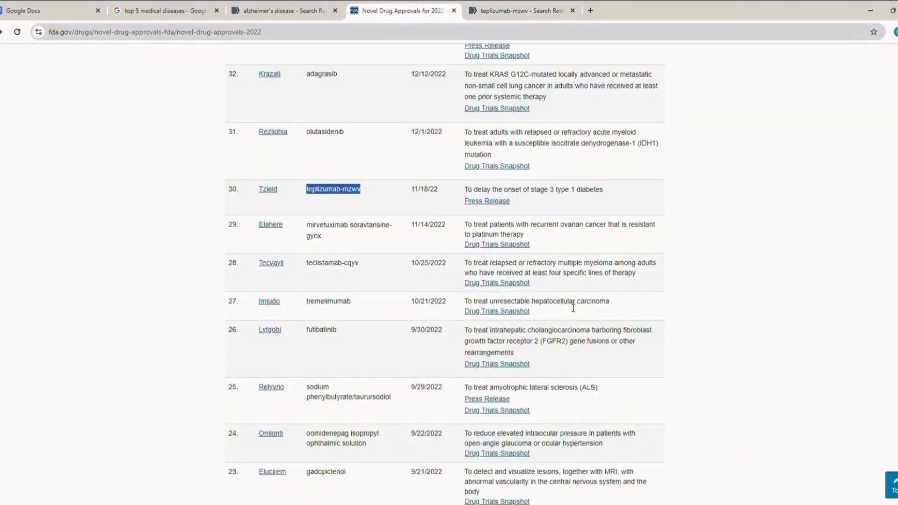
double_click(350, 302)
key(ctrl+c)
key(ctrl+Tab)
click(410, 175)
key(ctrl+a)
key(BackSpace)
key(ctrl+v)
key(Return)
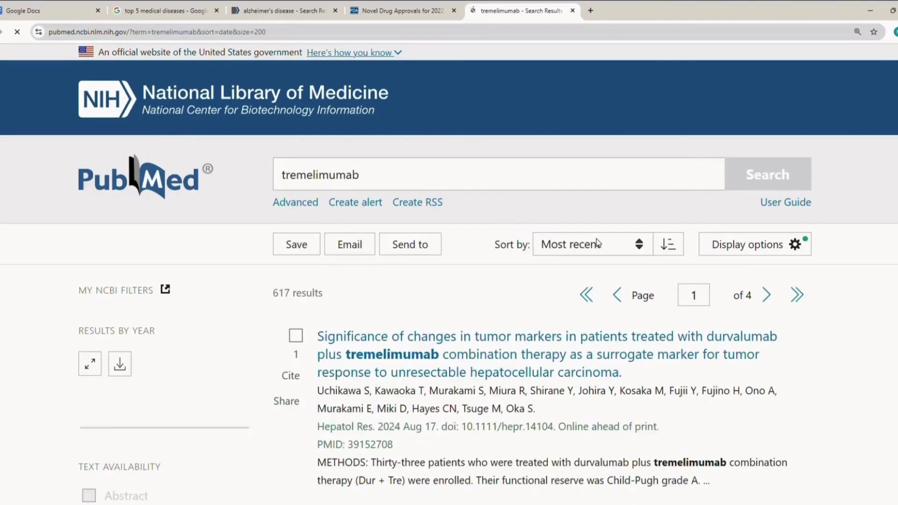
Filter the tremelimumab articles by the Randomized Controlled Trial article type and browse the listed trials
scroll(565, 307, down, 2)
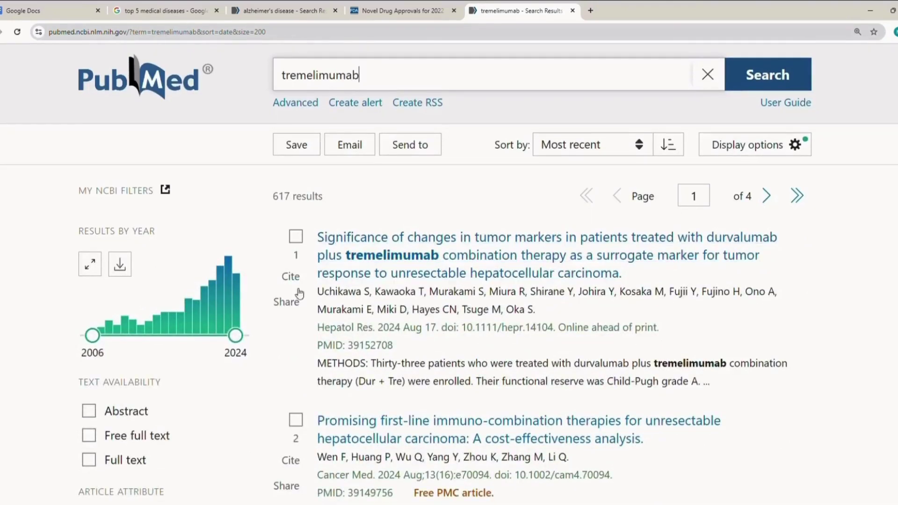
scroll(381, 261, down, 1)
scroll(381, 261, down, 10)
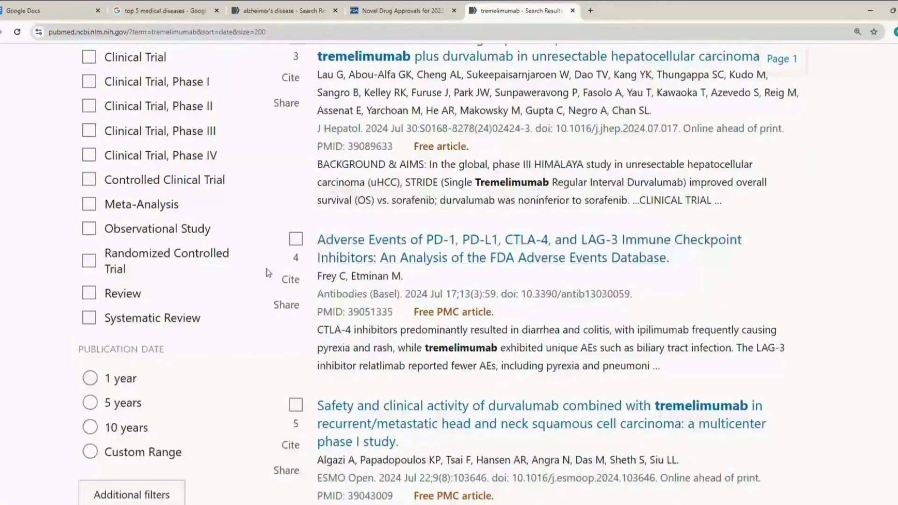
click(91, 263)
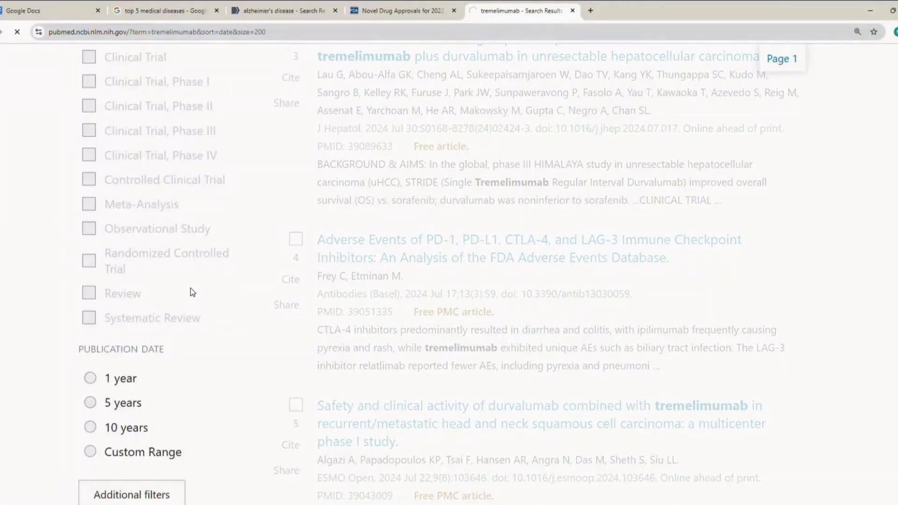
scroll(377, 340, down, 1)
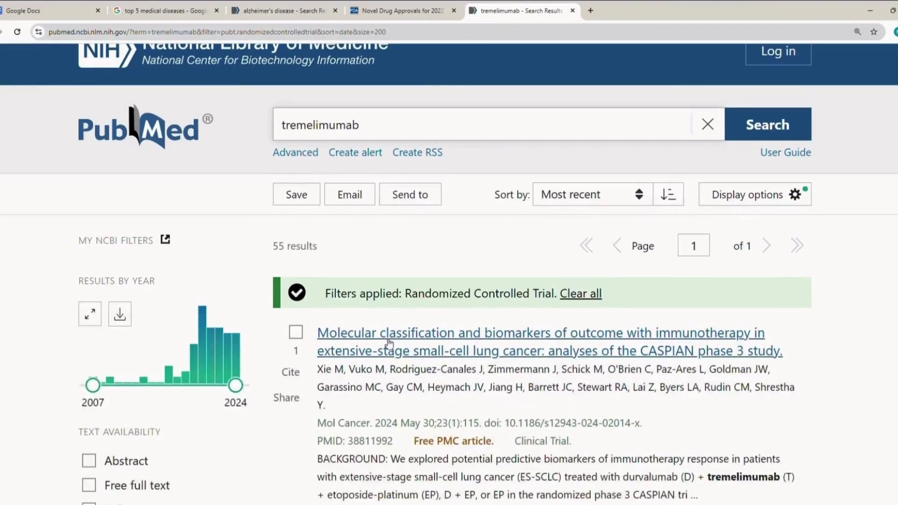
scroll(389, 343, down, 3)
scroll(389, 343, up, 4)
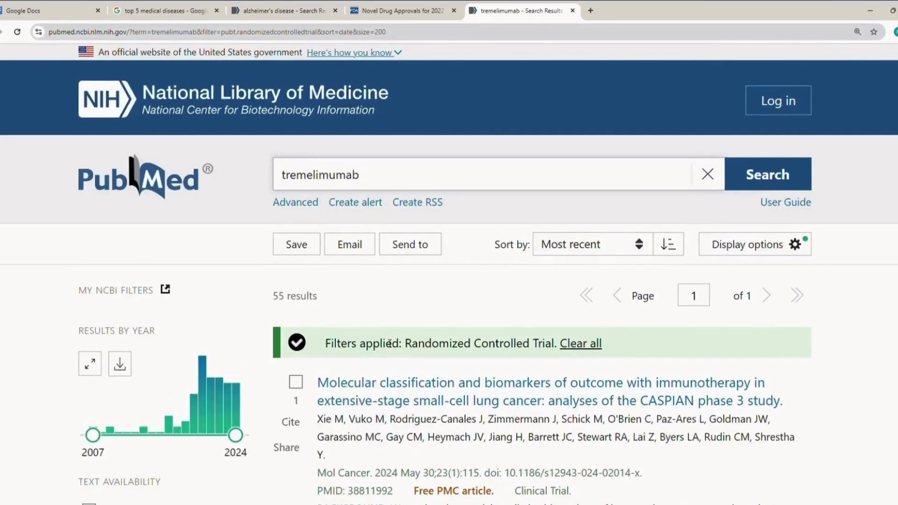
scroll(389, 343, down, 15)
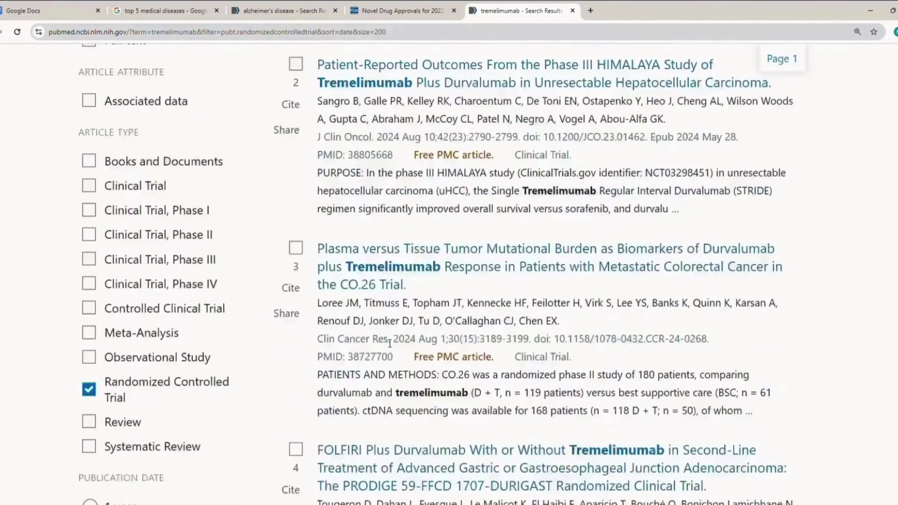
scroll(390, 343, down, 18)
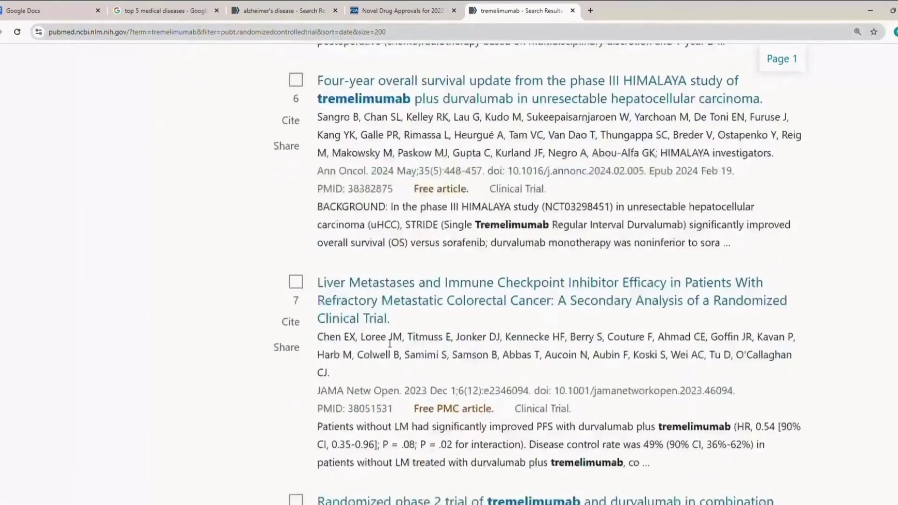
Replace the Randomized Controlled Trial filter with the Meta-Analysis and Systematic Review article types
scroll(390, 344, up, 20)
click(89, 410)
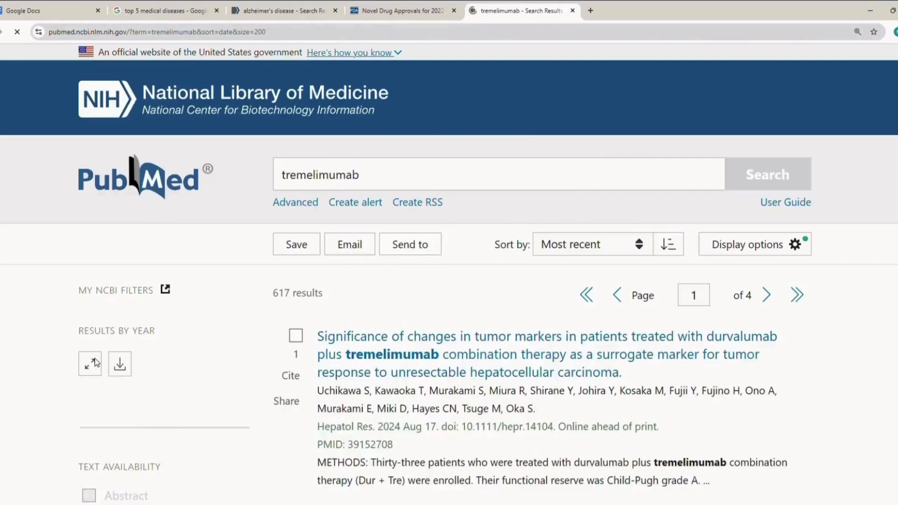
scroll(95, 364, down, 10)
scroll(98, 365, up, 8)
scroll(100, 365, down, 8)
click(89, 354)
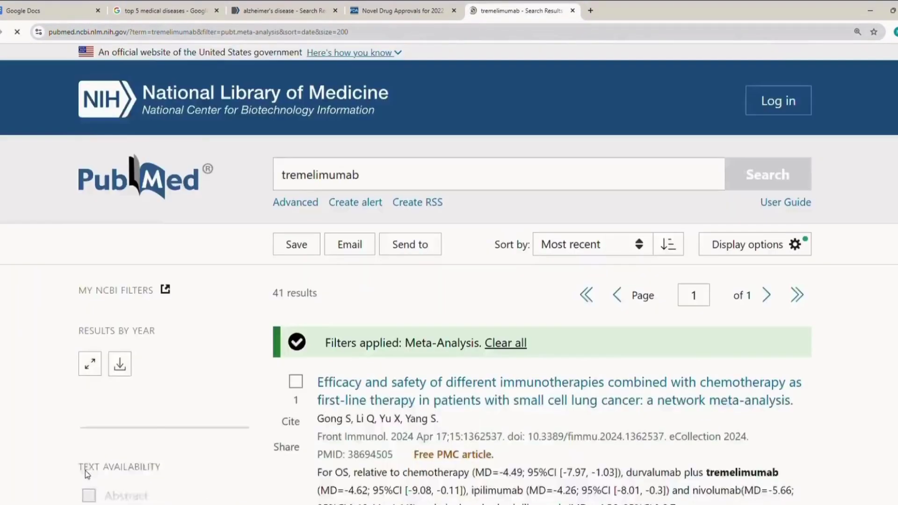
scroll(87, 474, down, 8)
click(104, 418)
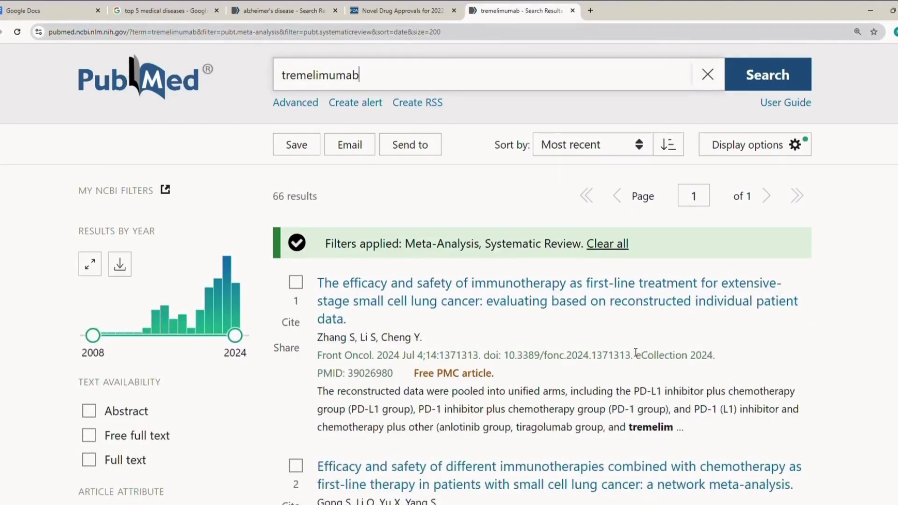
Review the titles and abstracts of the tremelimumab meta-analyses and systematic reviews
scroll(636, 353, down, 7)
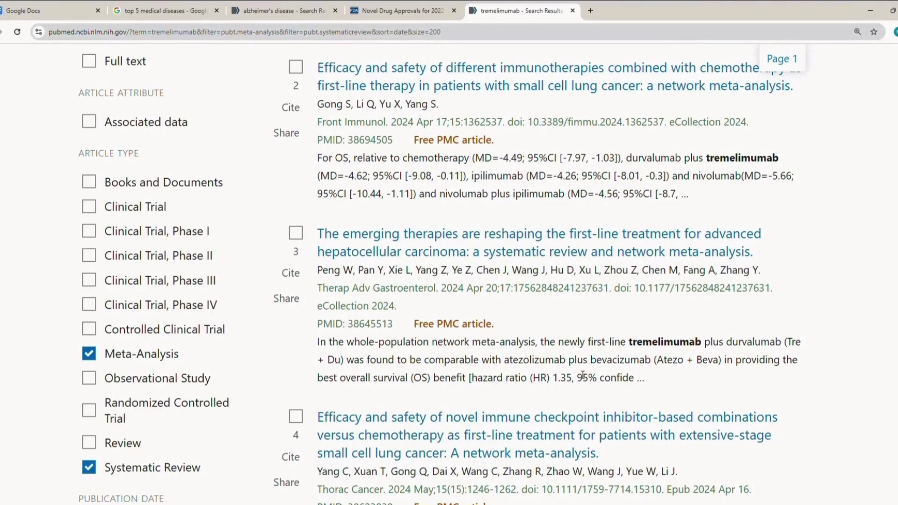
scroll(582, 376, down, 10)
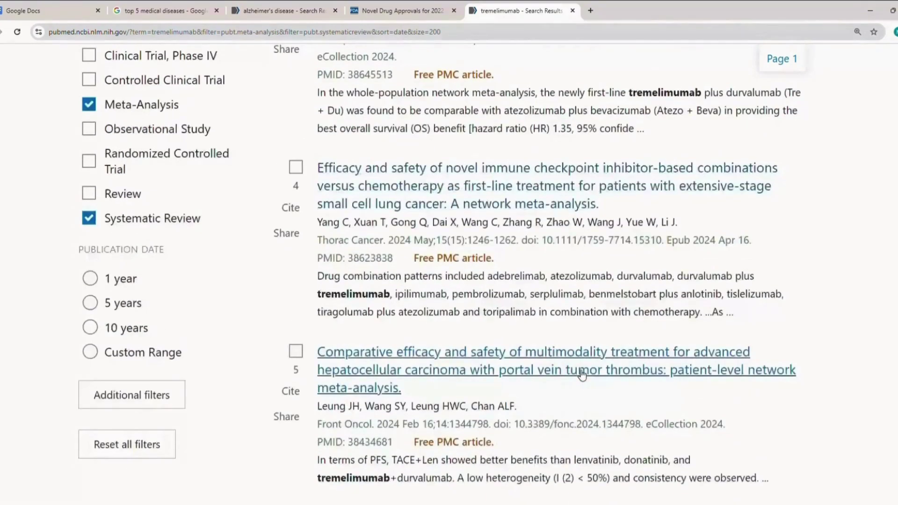
scroll(583, 376, down, 1)
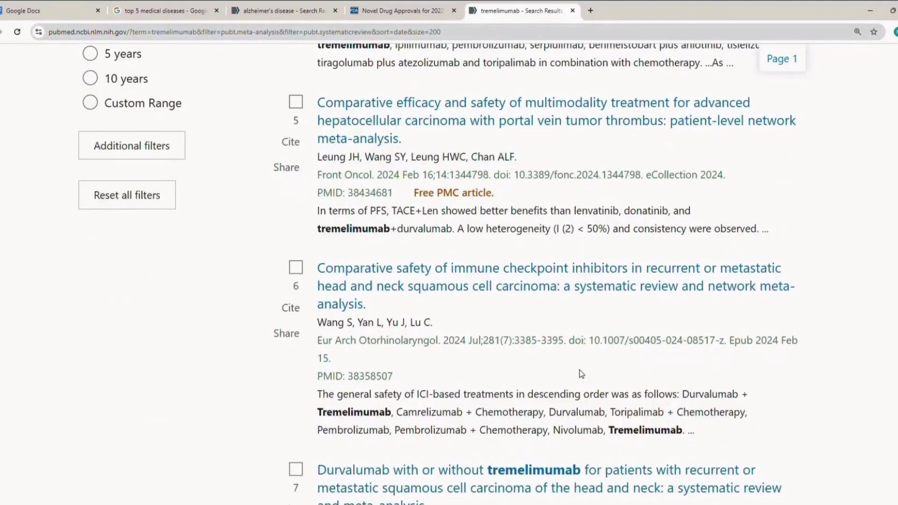
scroll(582, 373, down, 3)
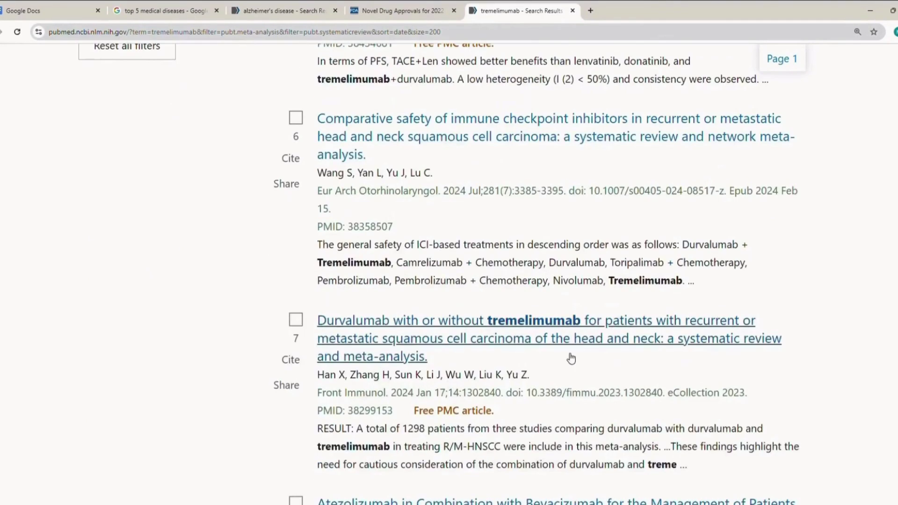
scroll(572, 358, down, 1)
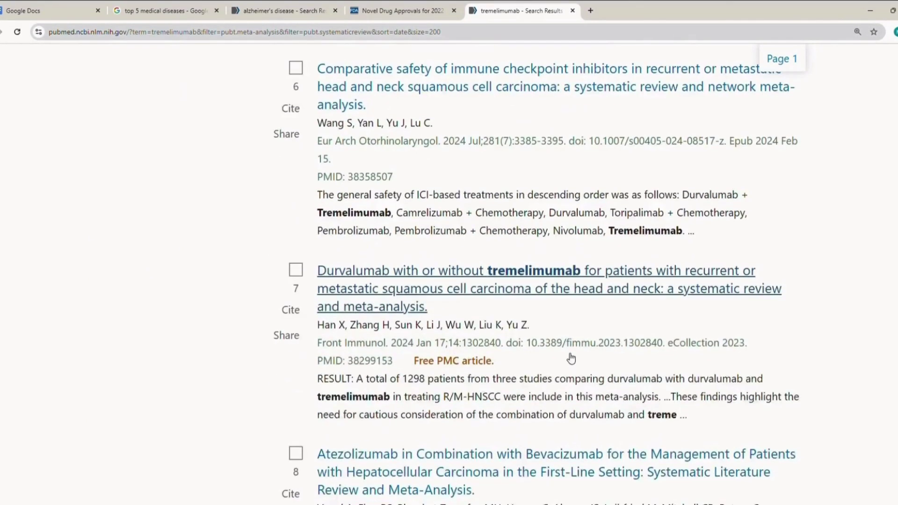
Open PubMed in a new browser tab and copy the term tremelimumab from the existing PubMed search
scroll(557, 362, down, 2)
scroll(545, 364, up, 20)
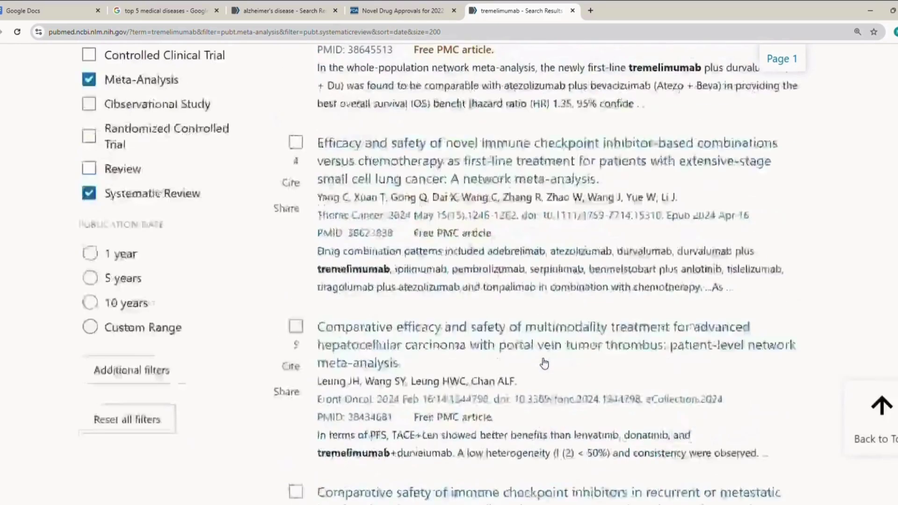
click(591, 8)
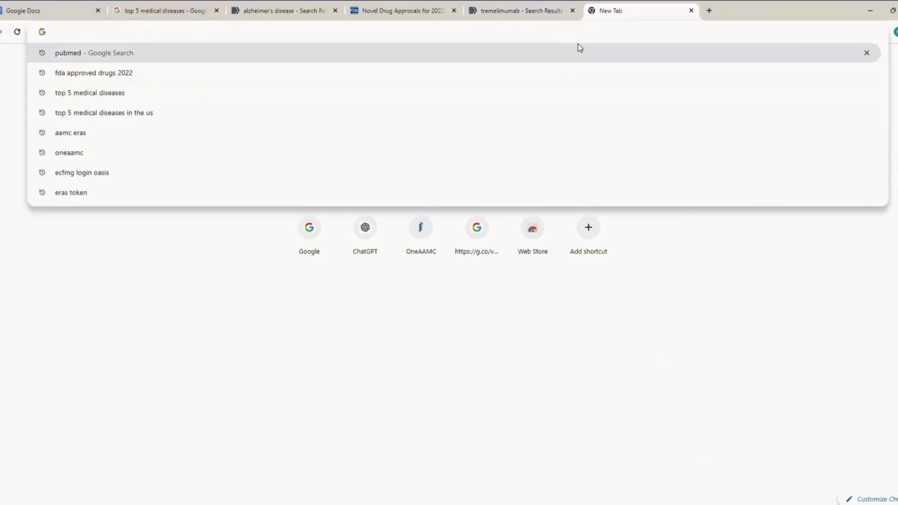
text(pubmed)
key(Return)
click(522, 10)
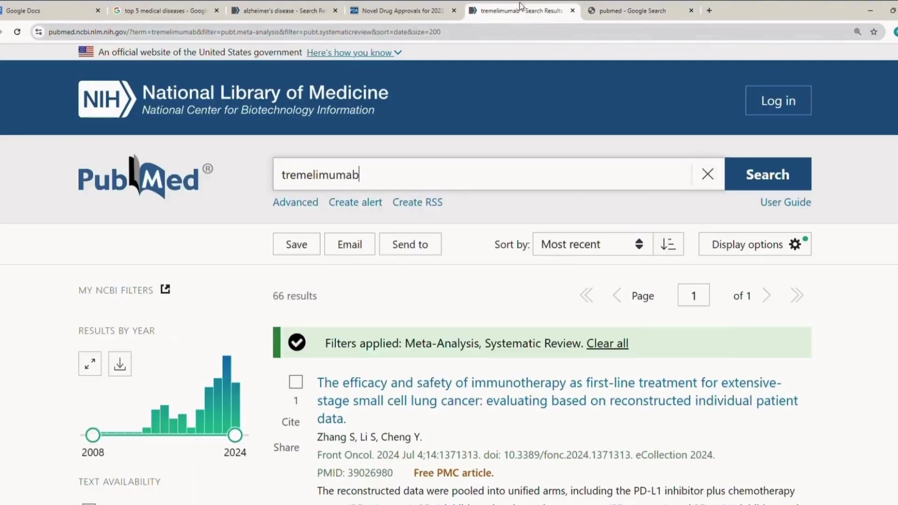
click(323, 174)
double_click(322, 174)
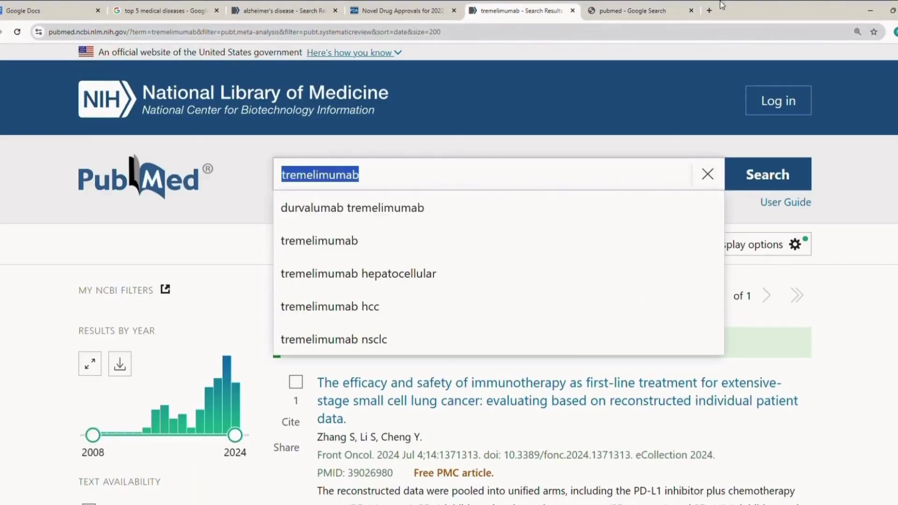
click(655, 10)
click(99, 154)
Check Imjudo's indication in the FDA approvals list and search PubMed for "tremelimumab AND unresectable hepatocellular carcinoma"
click(412, 9)
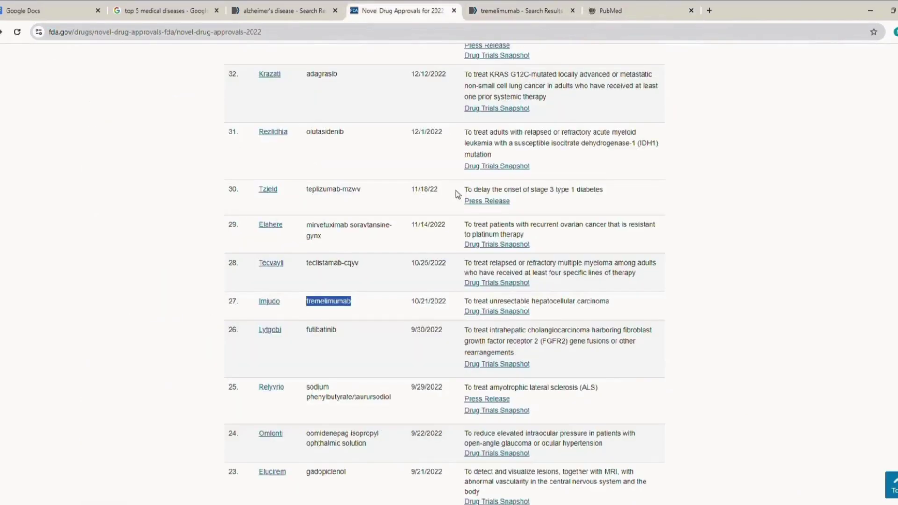
click(610, 6)
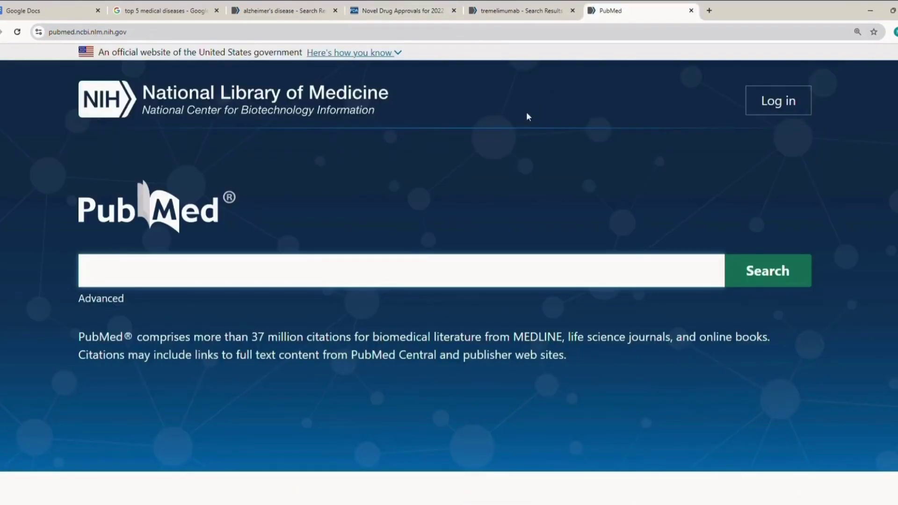
text(tremelimumab AND unresectable hep)
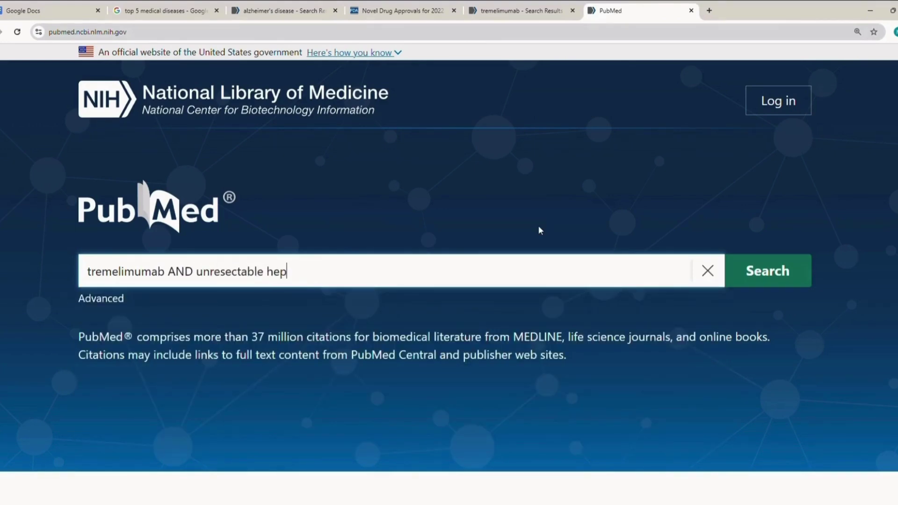
text(atocellular carcinoma)
key(Return)
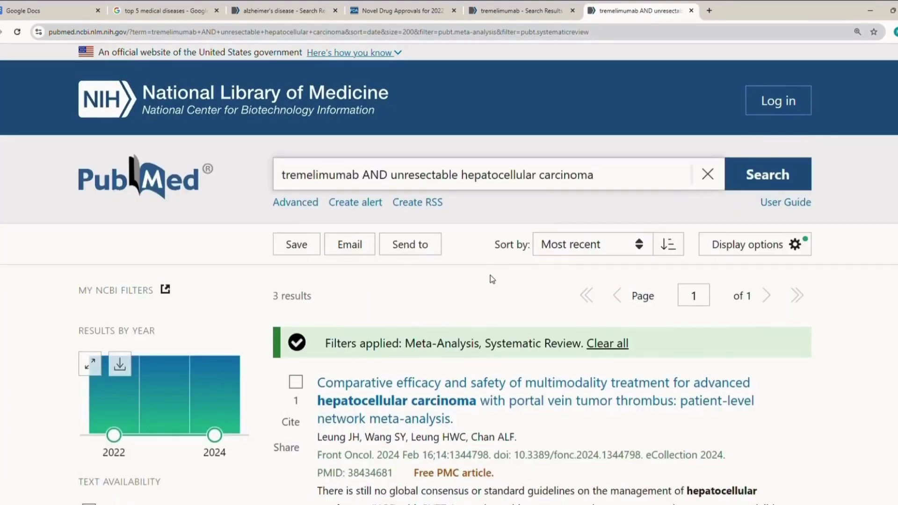
Open the atezolizumab-bevacizumab meta-analysis and the network meta-analysis of novel combination strategies from the filtered results in separate tabs
scroll(490, 275, down, 1)
scroll(491, 279, down, 3)
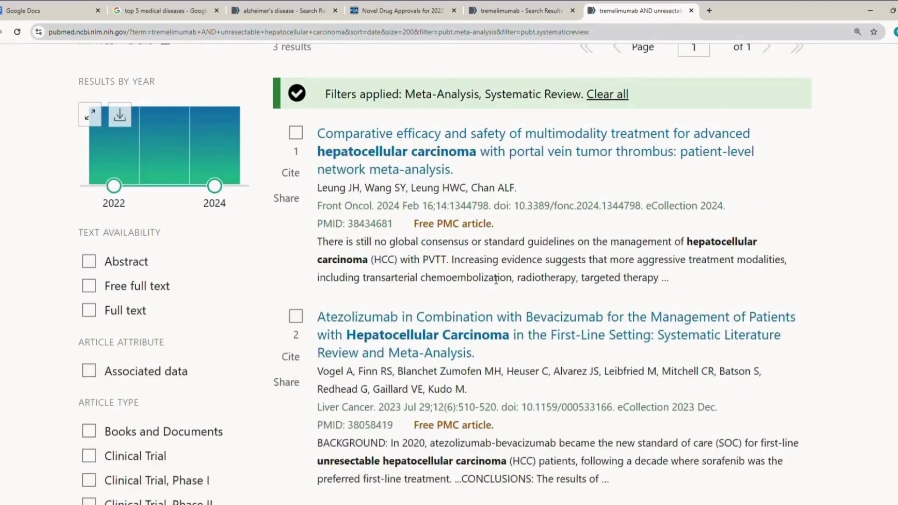
scroll(497, 280, down, 2)
click(497, 238)
scroll(507, 251, down, 2)
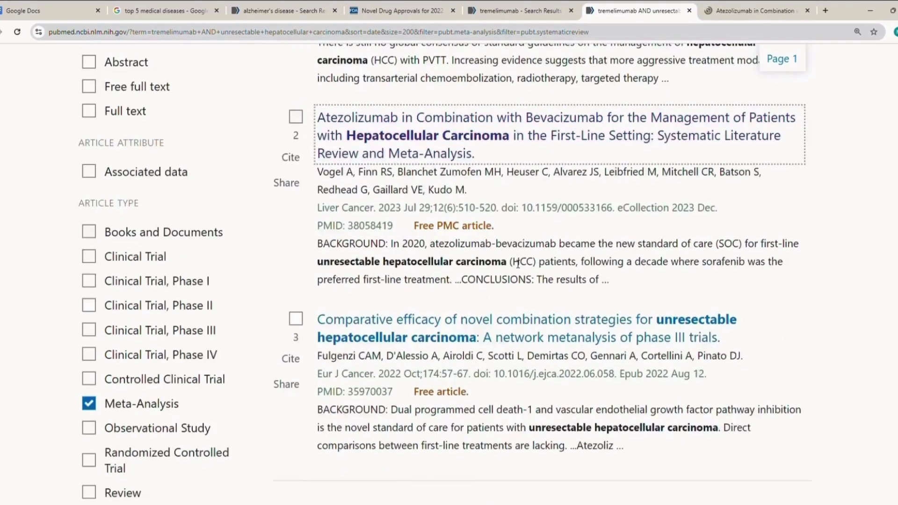
click(541, 340)
scroll(540, 338, down, 3)
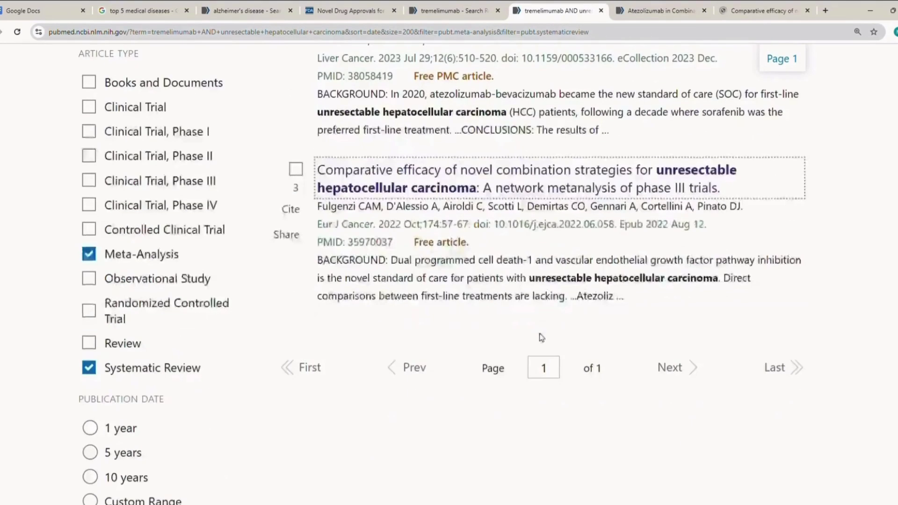
Replace the Meta-Analysis and Systematic Review filters with the Randomized Controlled Trial article type for the hepatocellular carcinoma search
click(89, 254)
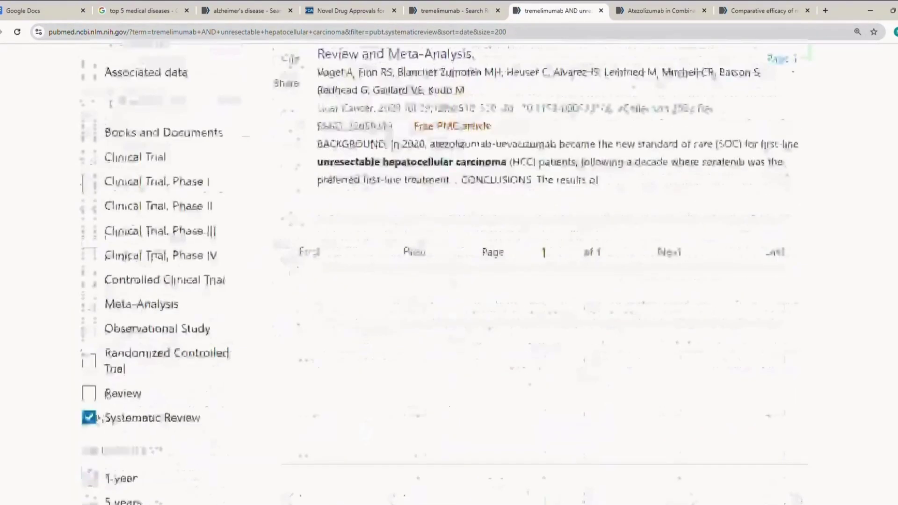
click(95, 418)
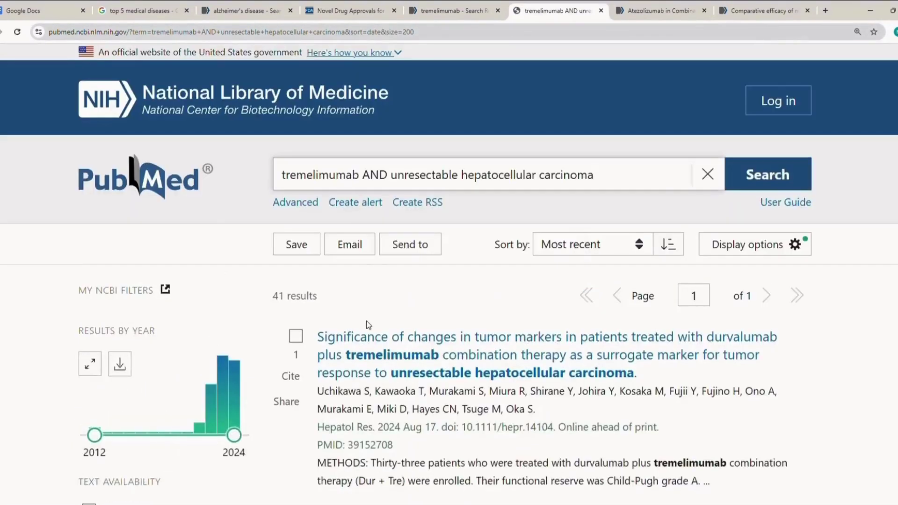
scroll(364, 321, down, 1)
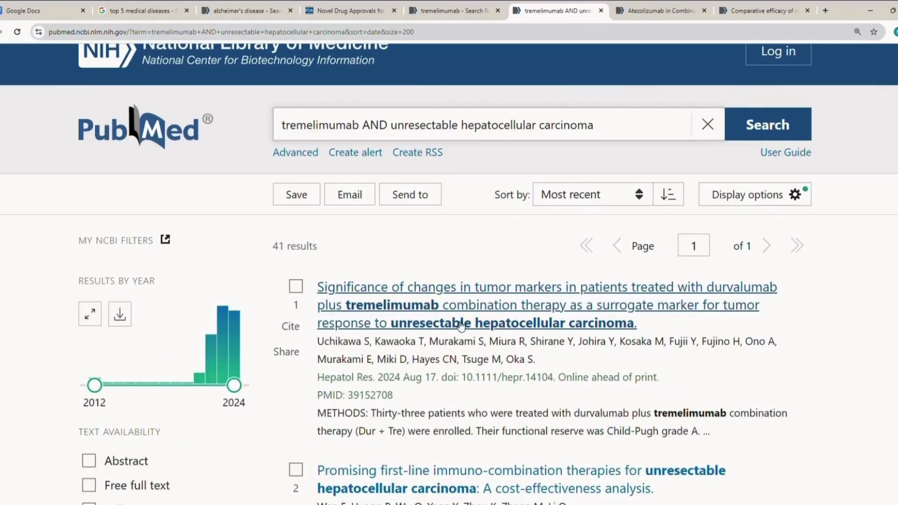
scroll(461, 325, down, 2)
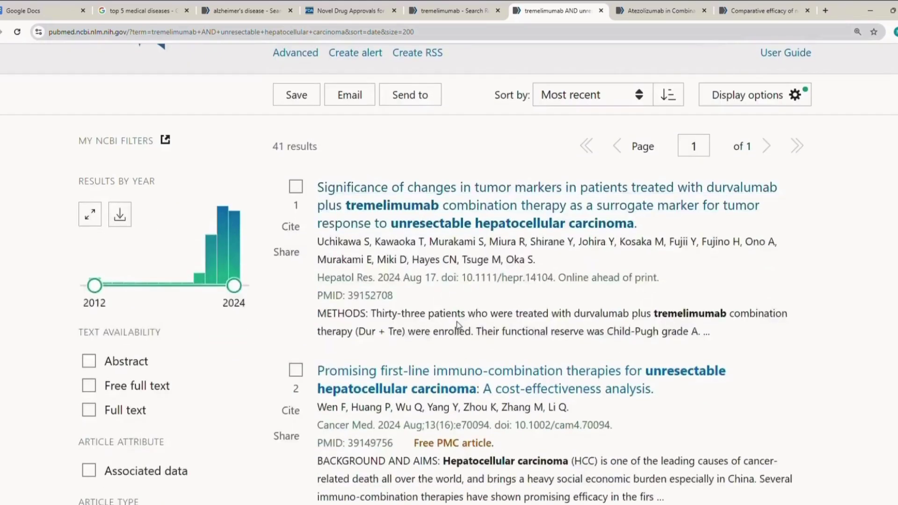
scroll(458, 325, down, 8)
click(89, 358)
Review the titles and abstracts of the randomized controlled trials on tremelimumab in unresectable hepatocellular carcinoma
scroll(737, 359, down, 3)
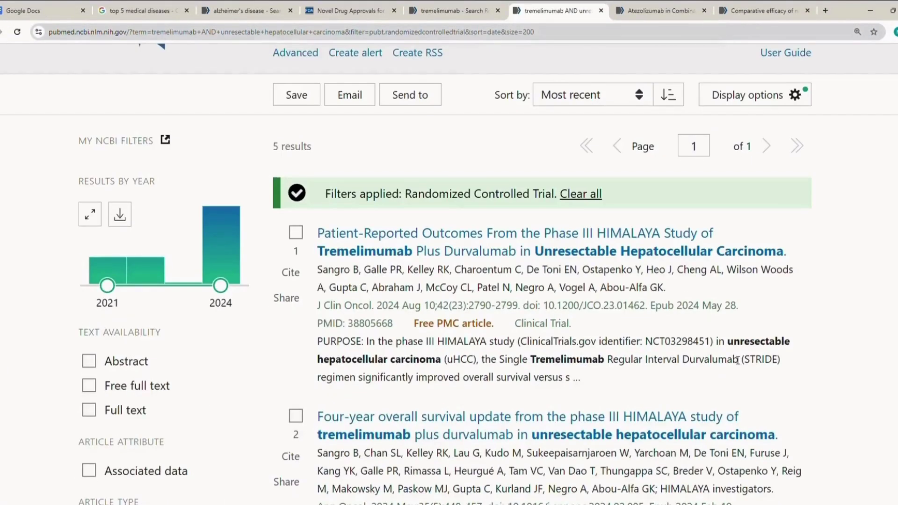
scroll(737, 359, down, 2)
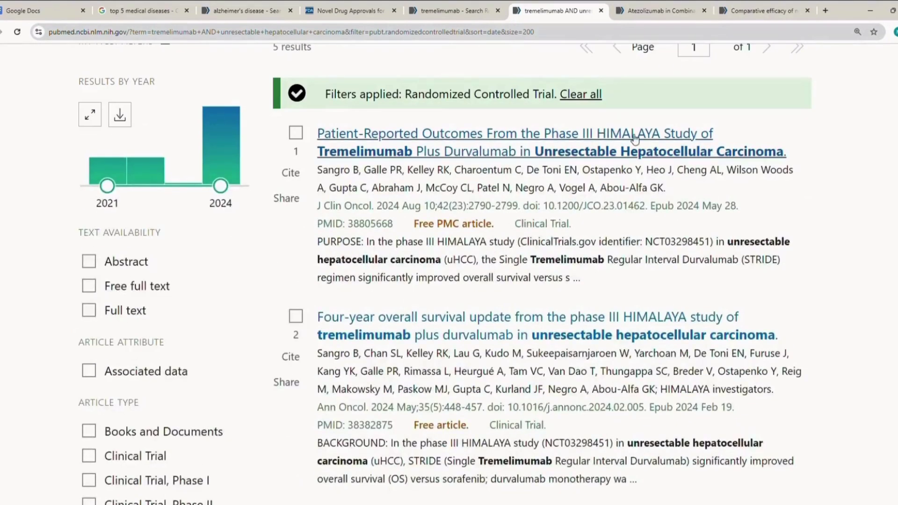
scroll(646, 319, down, 2)
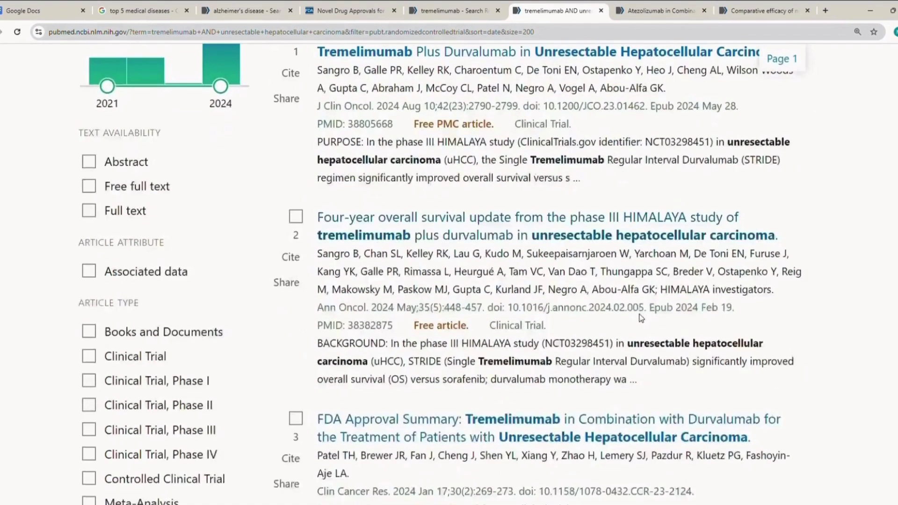
scroll(641, 318, down, 3)
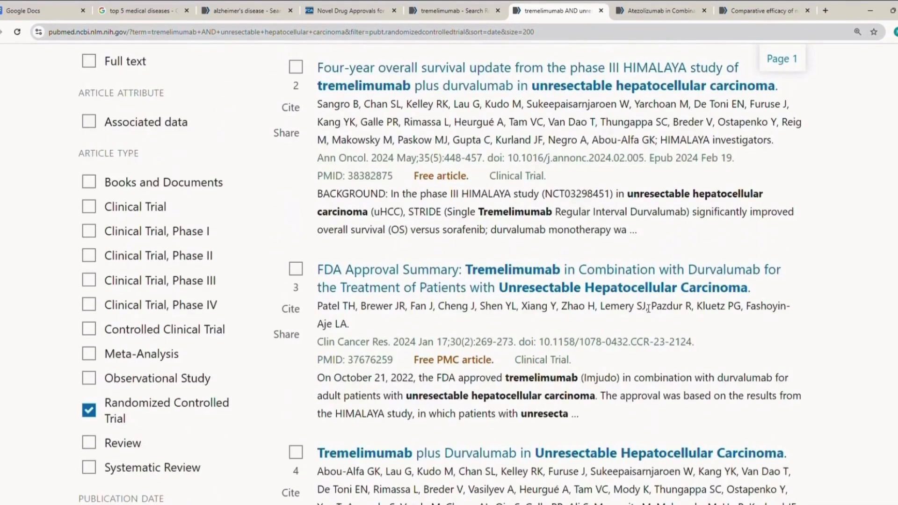
scroll(645, 309, down, 3)
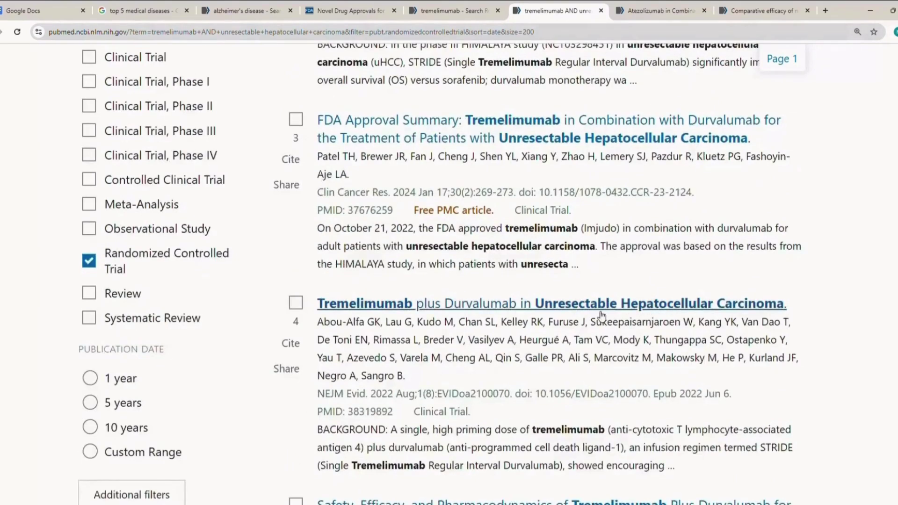
scroll(602, 315, down, 4)
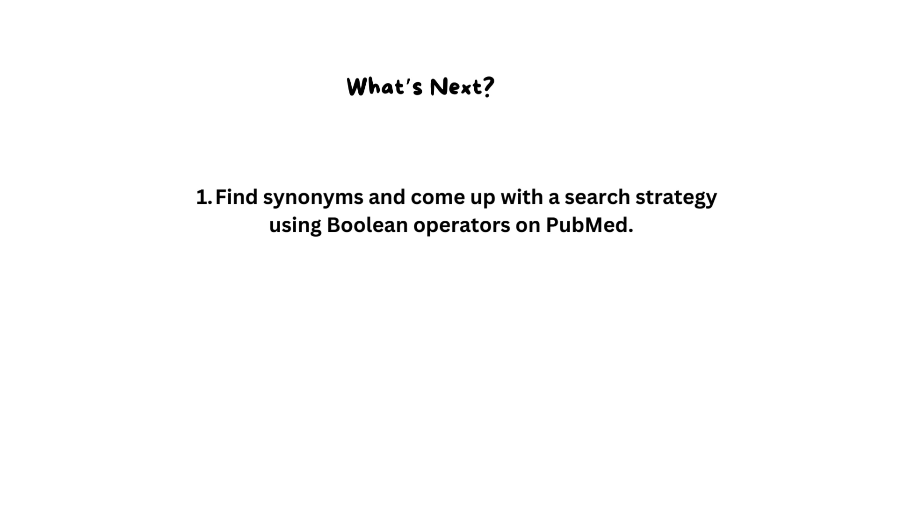